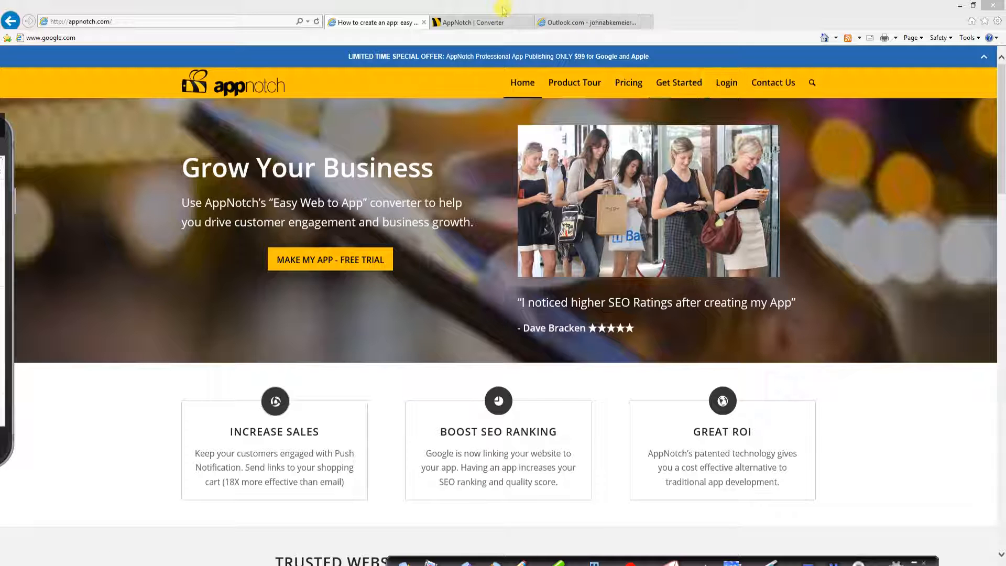
# Step: Switch to the AppNotch converter and view the Pink Papaya app's Android store listing and its push notification form, closing both
pyautogui.click(474, 22)
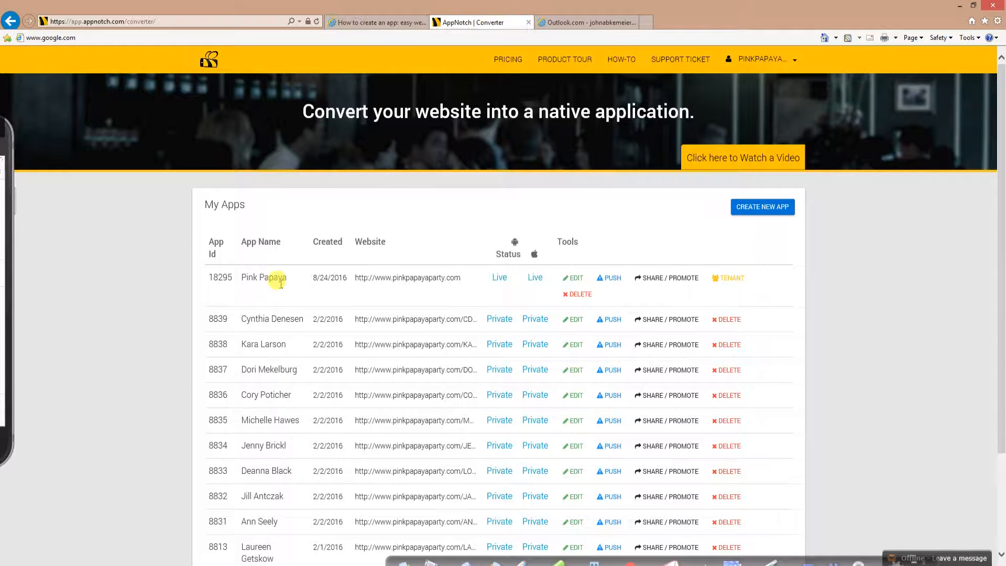
pyautogui.click(501, 280)
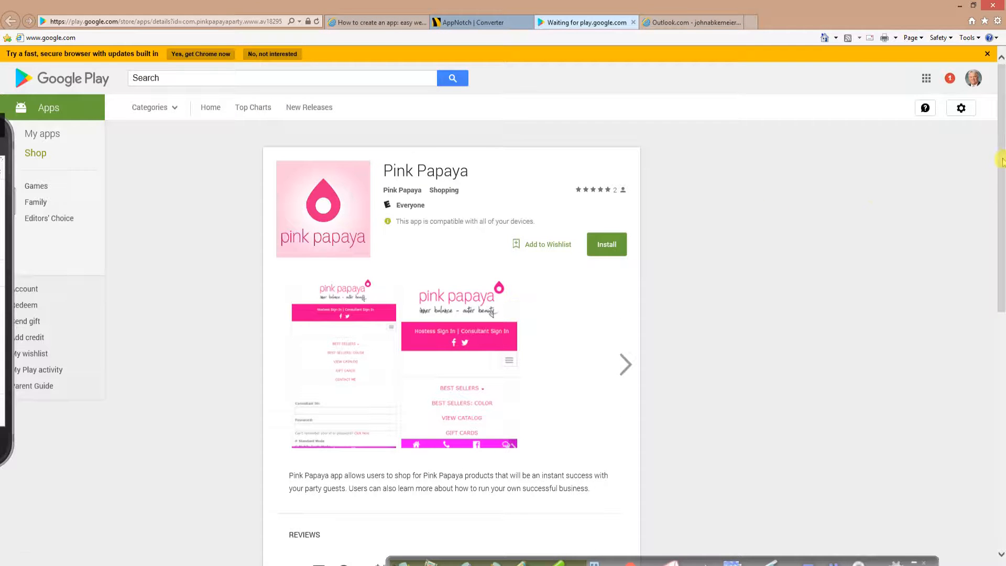
pyautogui.moveTo(1000, 161); pyautogui.dragTo(988, 144)
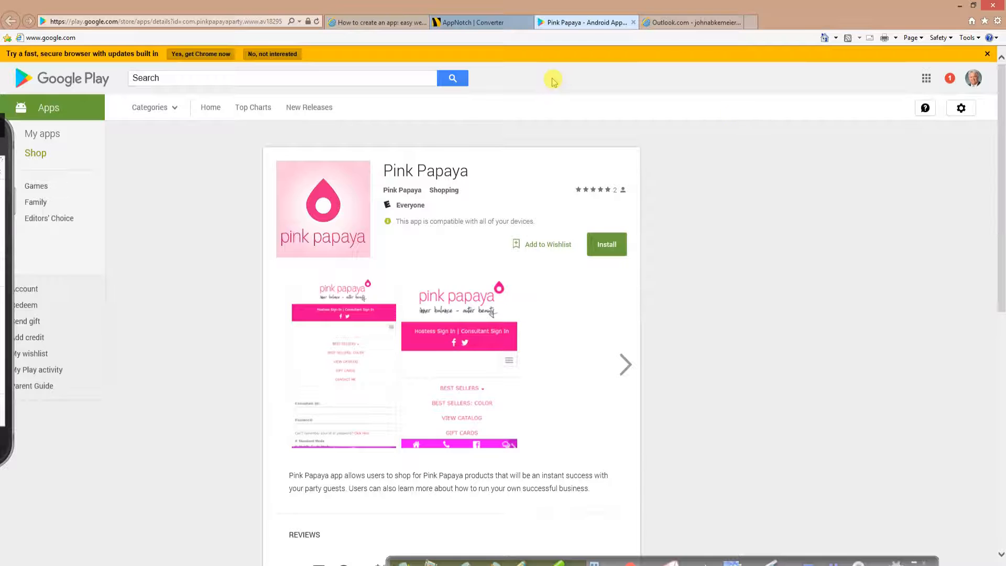
pyautogui.click(633, 22)
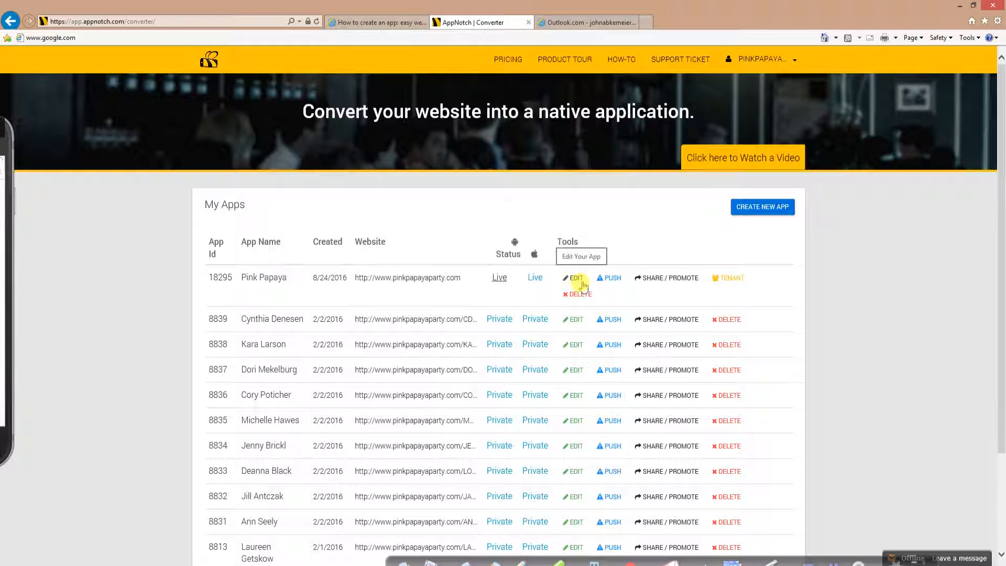
pyautogui.click(610, 278)
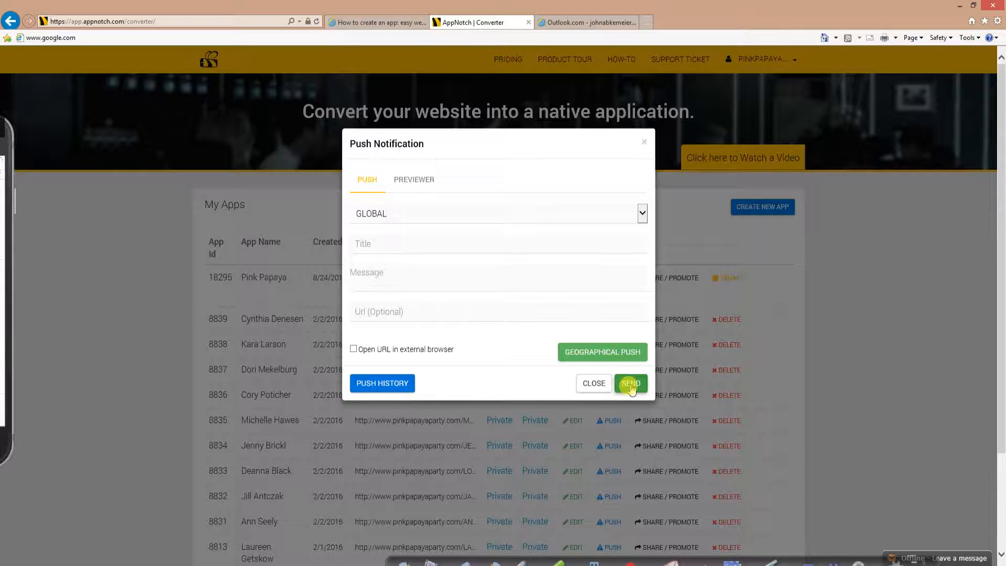
pyautogui.click(594, 384)
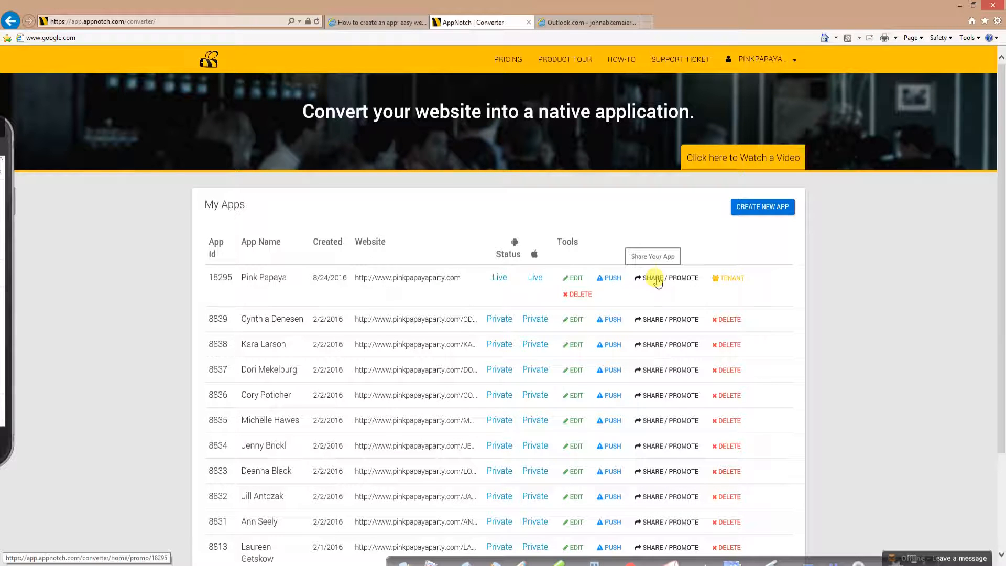
# Step: Browse the Pink Papaya app's tenant list and view the form for creating a new tenant, cancelling it
pyautogui.click(734, 281)
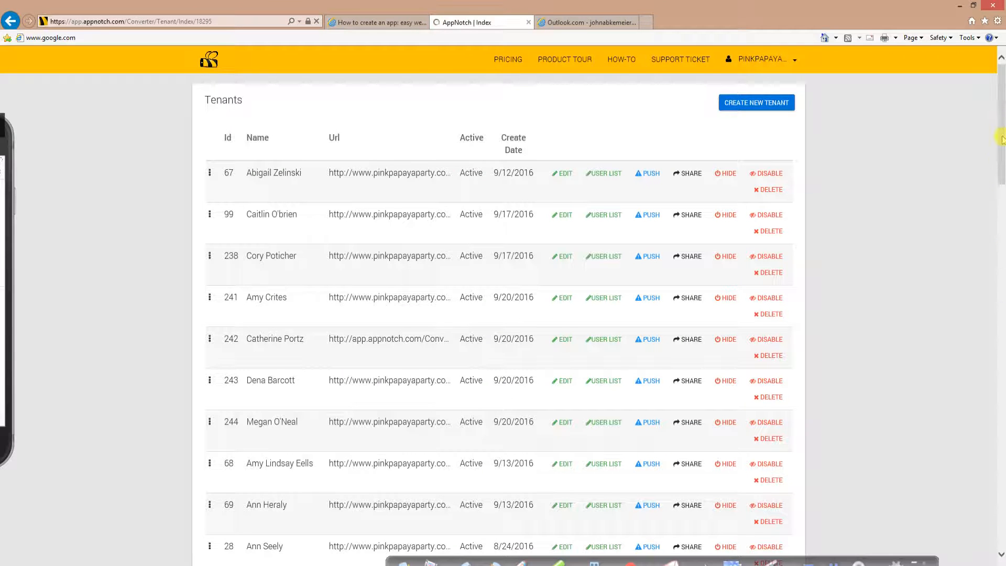
pyautogui.scroll(-5, 1002, 246)
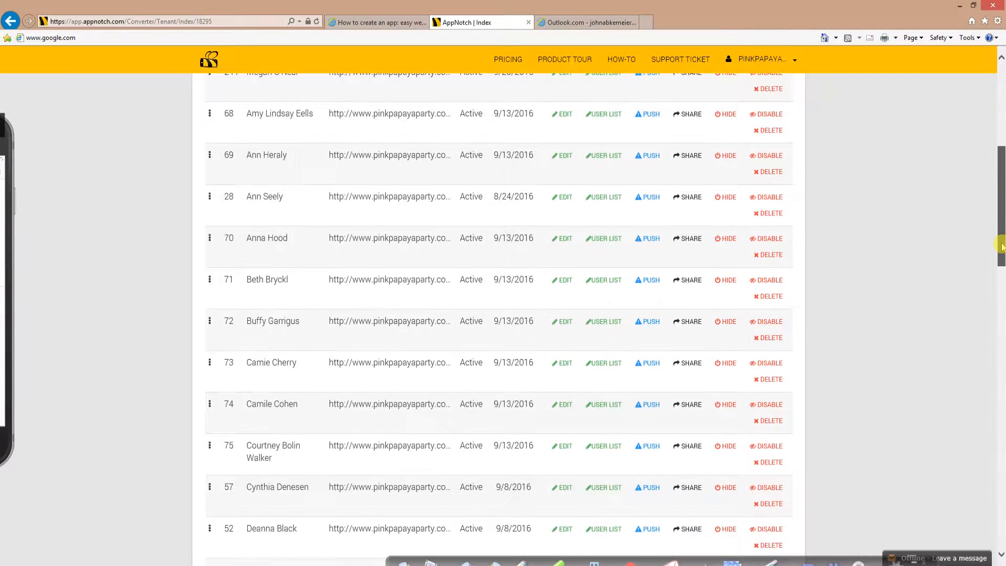
pyautogui.scroll(-15, 1002, 246)
pyautogui.scroll(9, 995, 252)
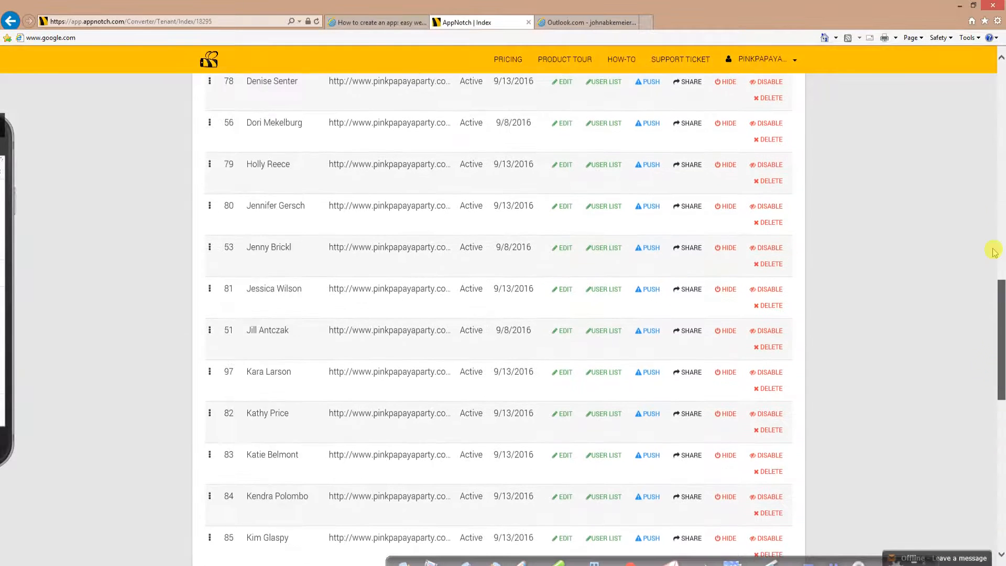
pyautogui.scroll(6, 994, 251)
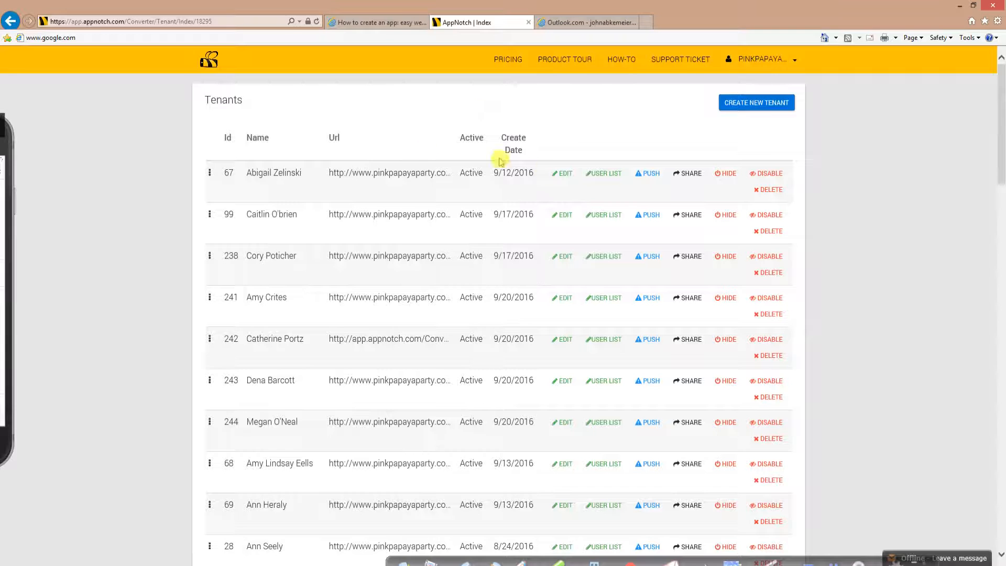
pyautogui.click(742, 110)
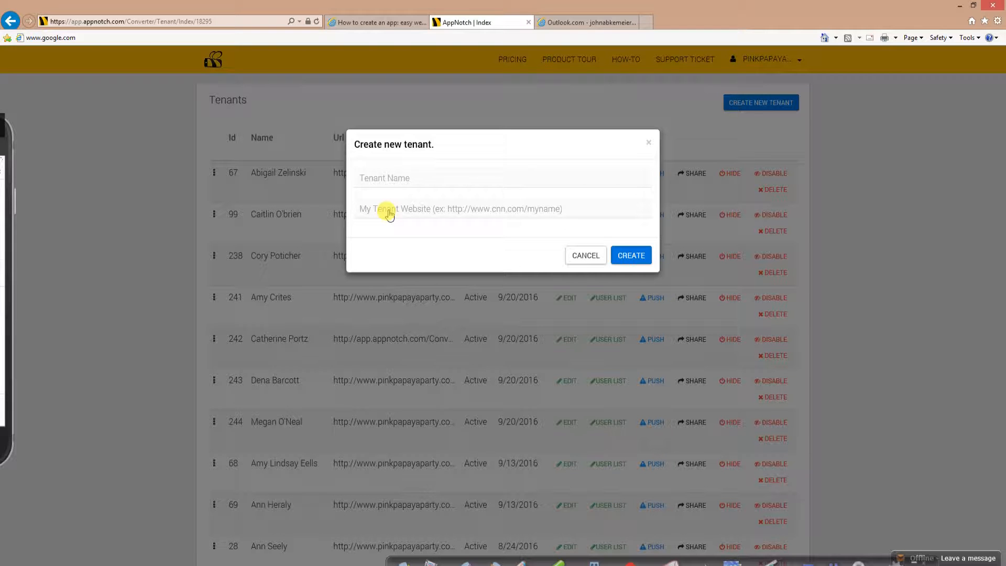
pyautogui.click(586, 256)
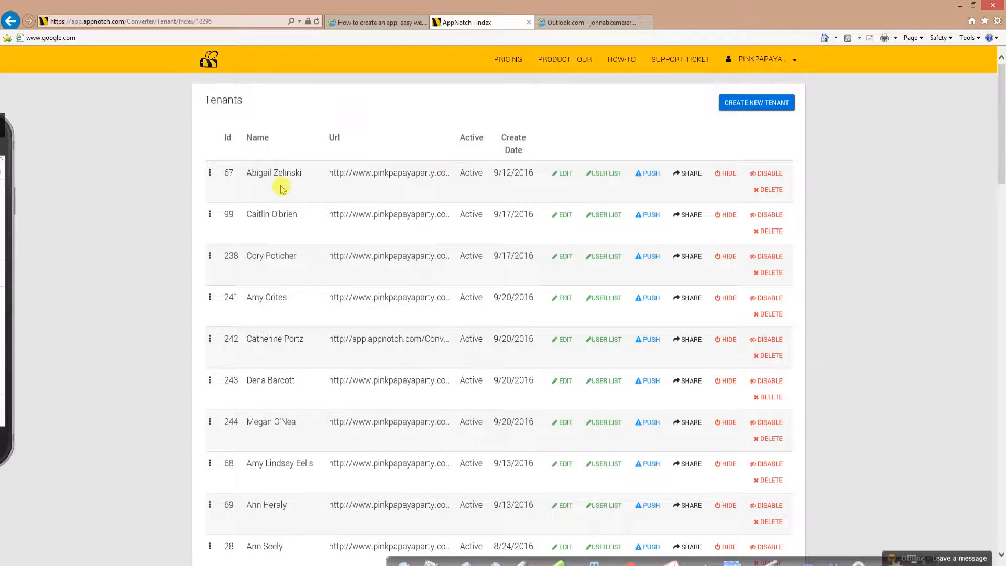
# Step: Open the first tenant's app menu settings and view the details of the Call Me feature, cancelling the edit
pyautogui.click(565, 174)
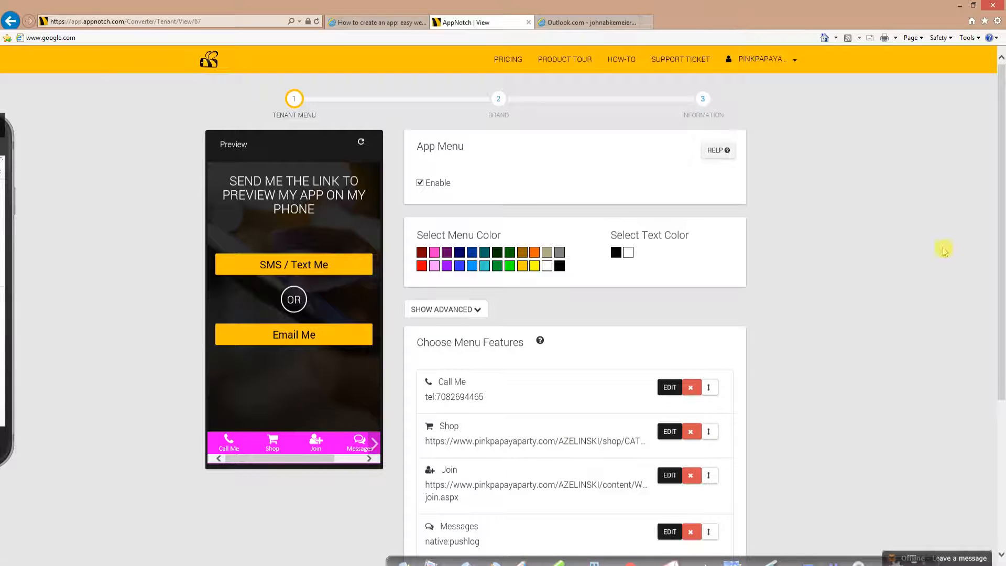
pyautogui.scroll(-3, 991, 246)
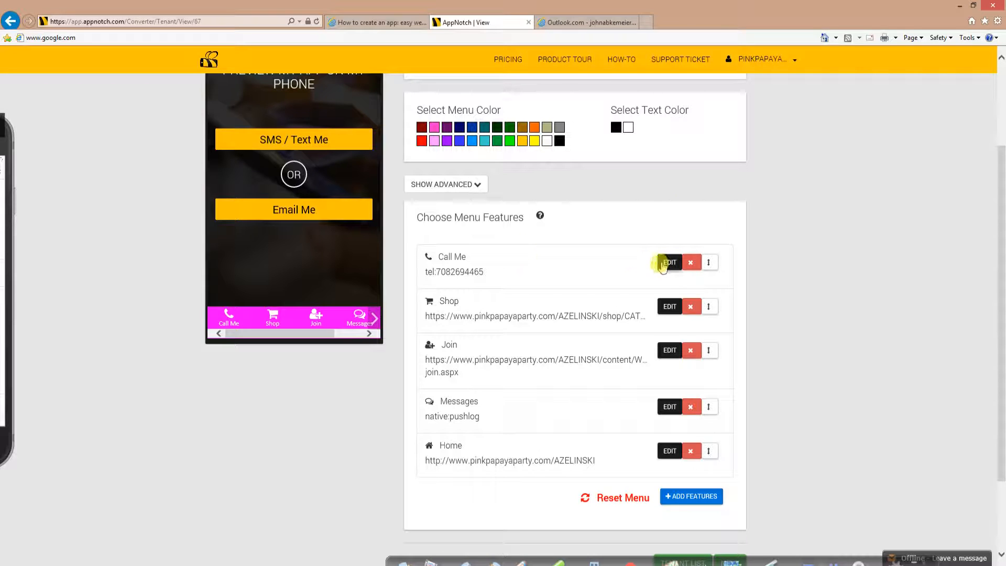
pyautogui.click(669, 262)
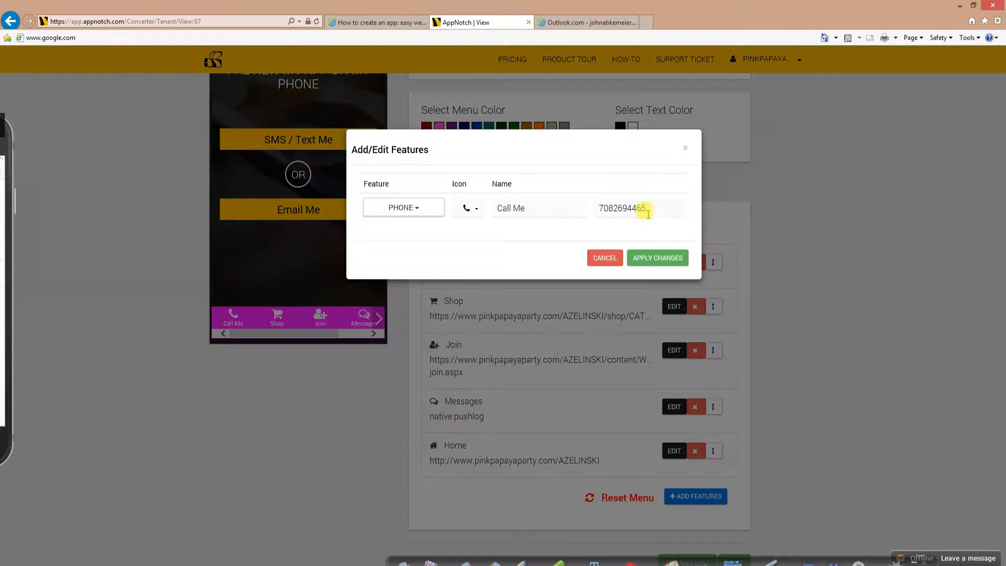
pyautogui.click(657, 258)
pyautogui.click(603, 257)
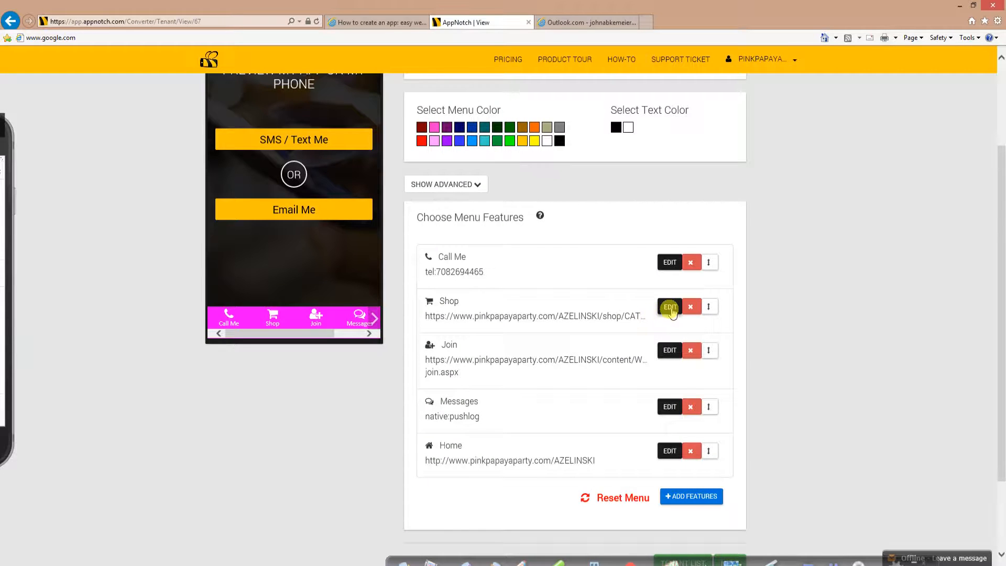
# Step: View the feature types available for the Shop menu item and cancel the edit
pyautogui.click(671, 308)
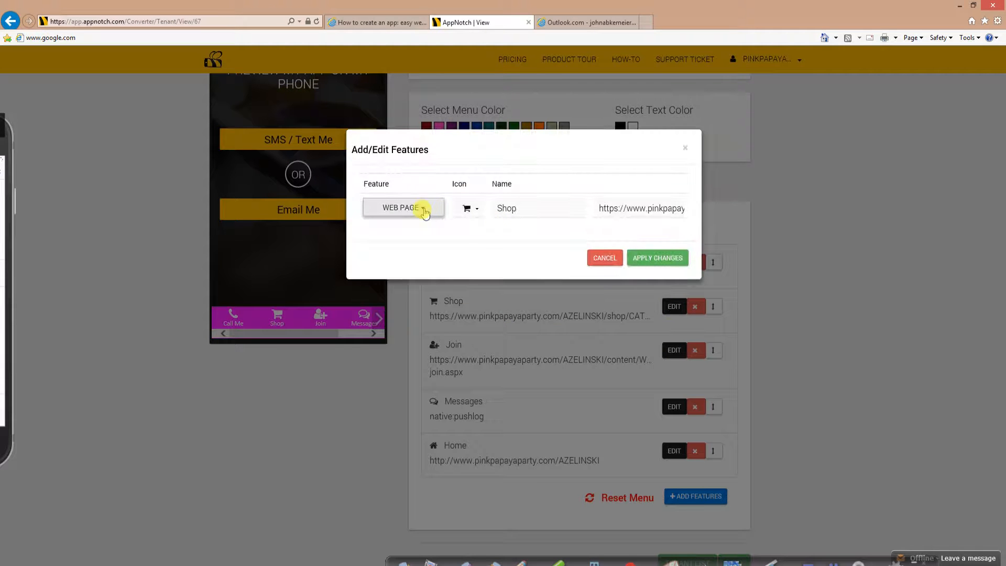
pyautogui.click(424, 209)
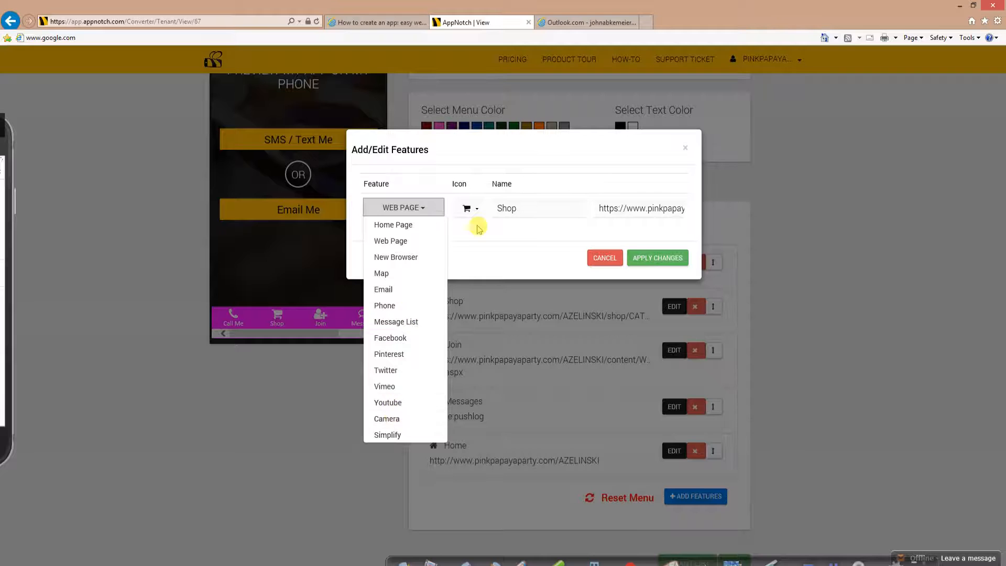
pyautogui.click(477, 255)
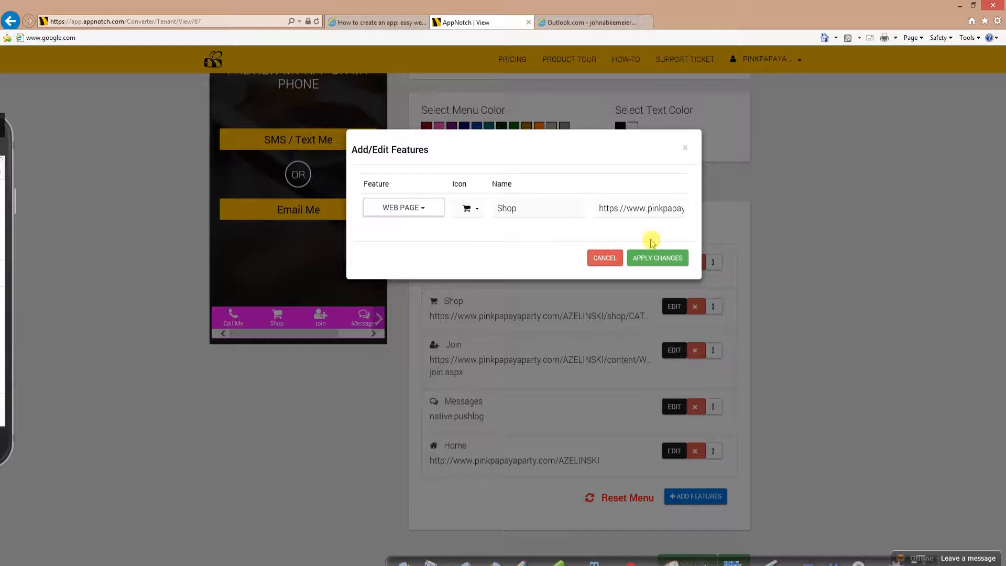
pyautogui.click(607, 258)
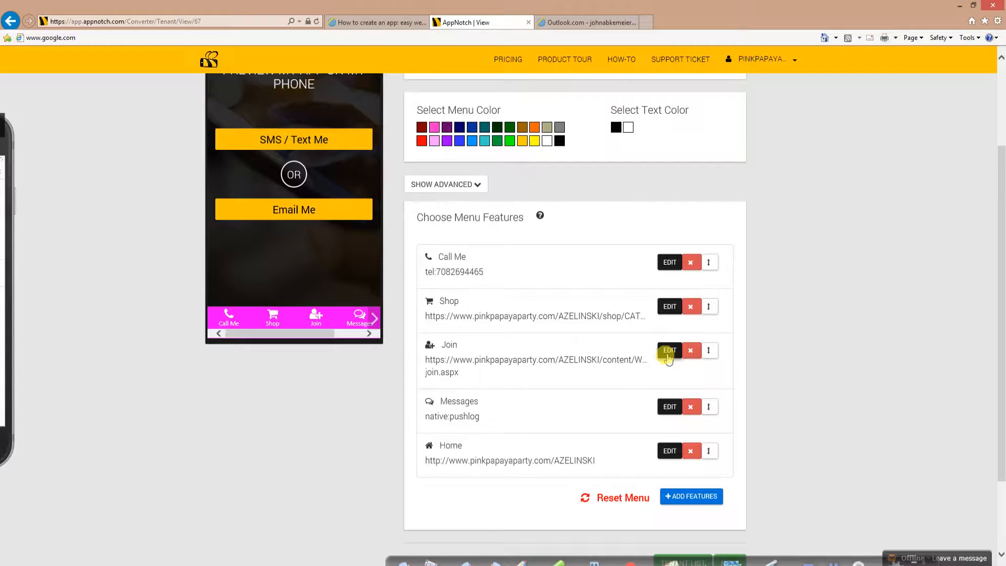
# Step: Look over the tenant's remaining menu features and its Information page, and return to the tenant list
pyautogui.moveTo(708, 350)
pyautogui.mouseDown()
pyautogui.moveTo(717, 387)
pyautogui.moveTo(715, 306)
pyautogui.moveTo(716, 372)
pyautogui.moveTo(716, 364)
pyautogui.mouseUp()
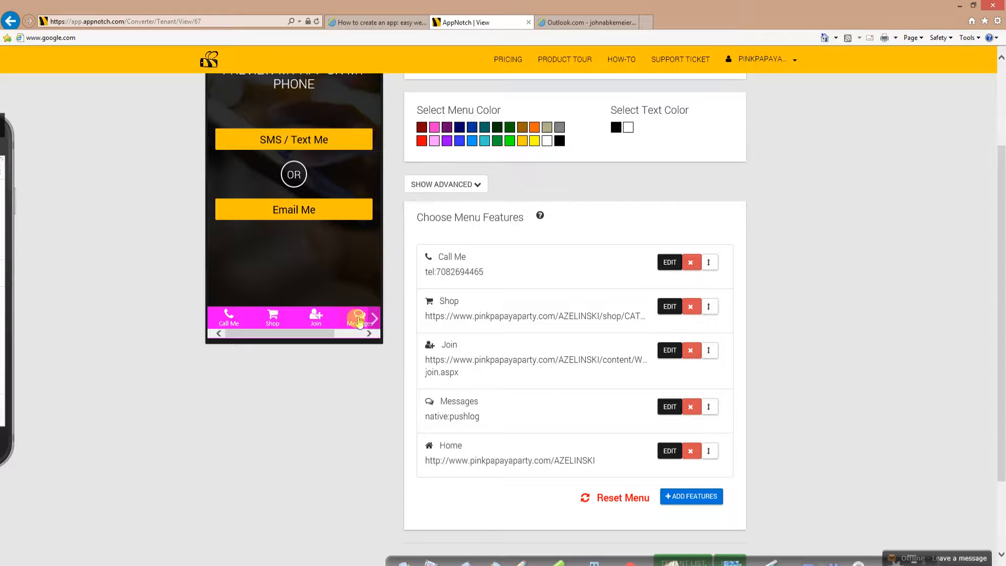
pyautogui.tripleClick(497, 408)
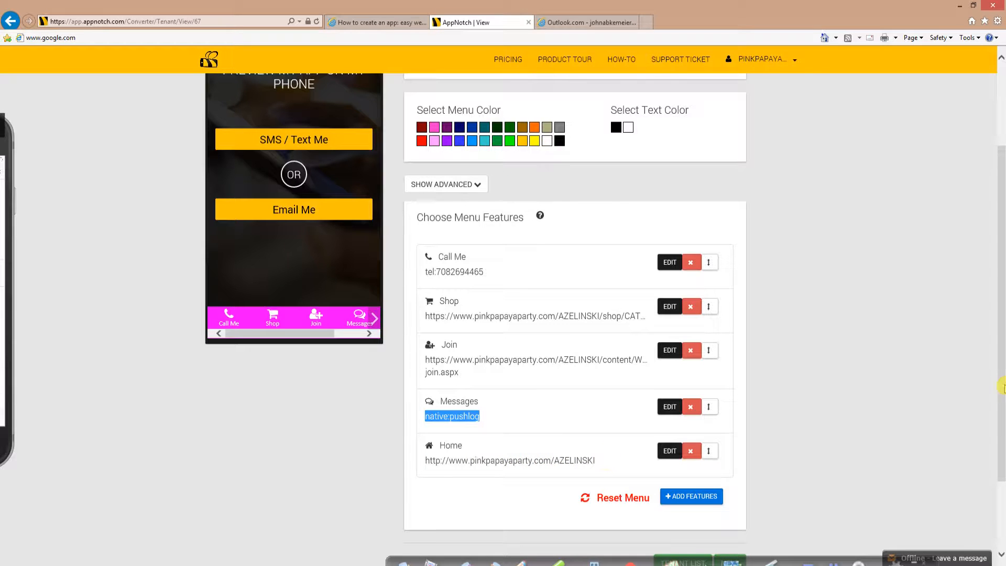
pyautogui.scroll(-3, 1002, 390)
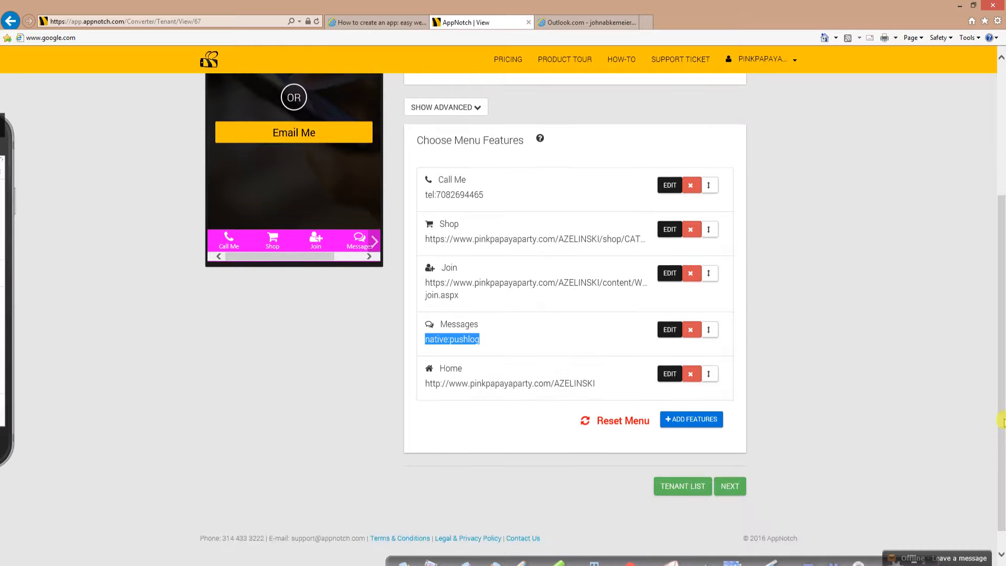
pyautogui.scroll(4, 1001, 422)
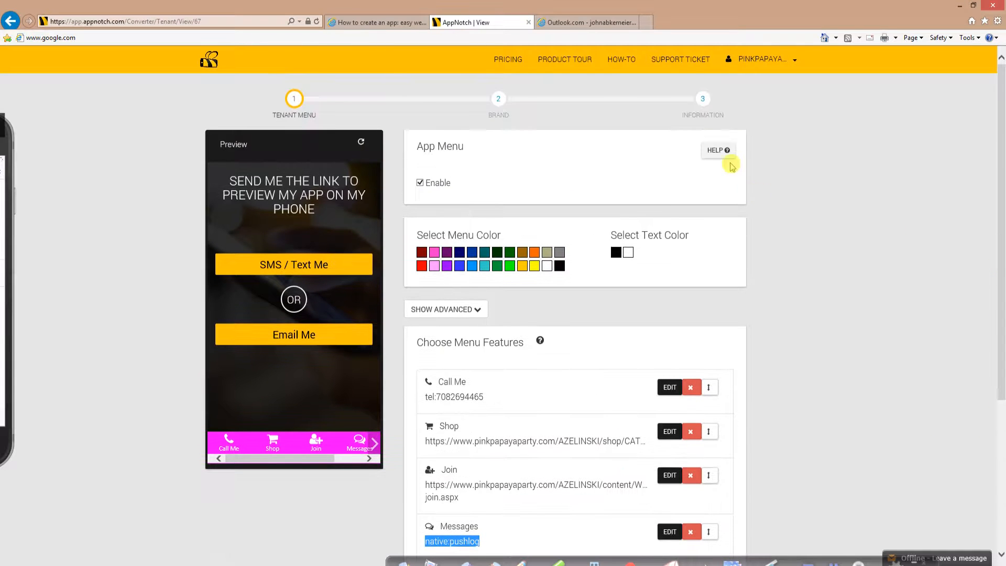
pyautogui.click(704, 103)
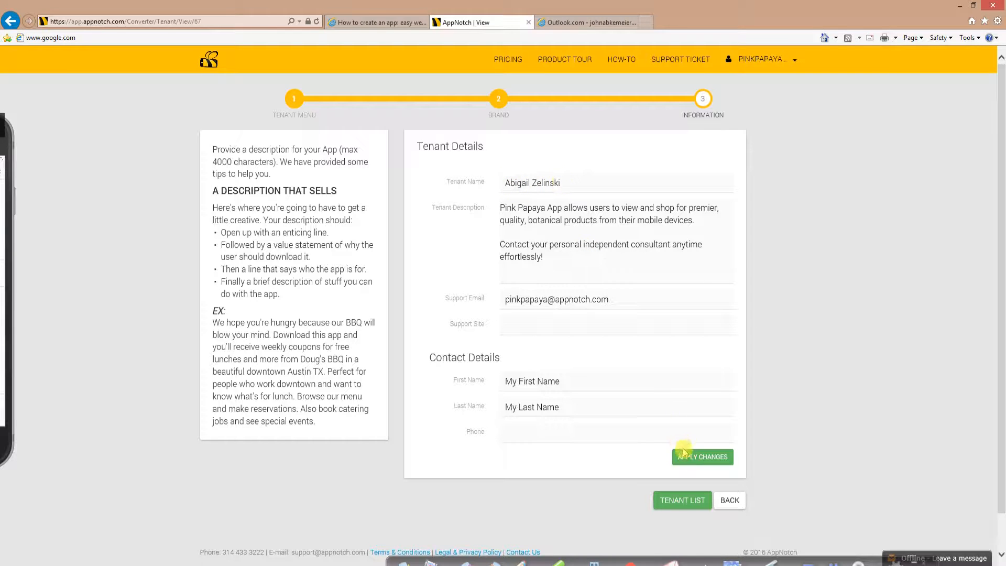
pyautogui.click(687, 502)
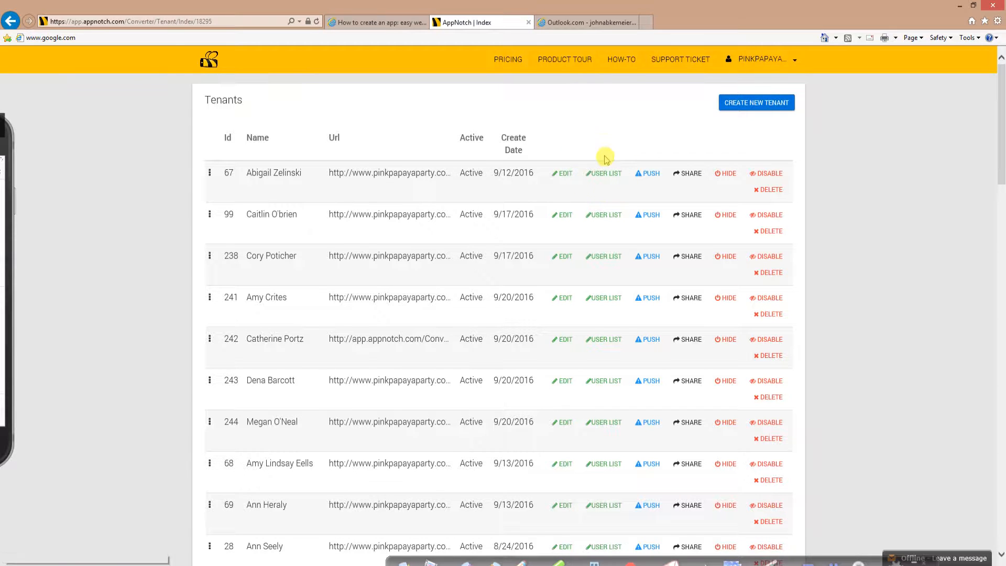
# Step: Open the first tenant's admin user list and view the form for adding a new admin, cancelling it
pyautogui.click(605, 175)
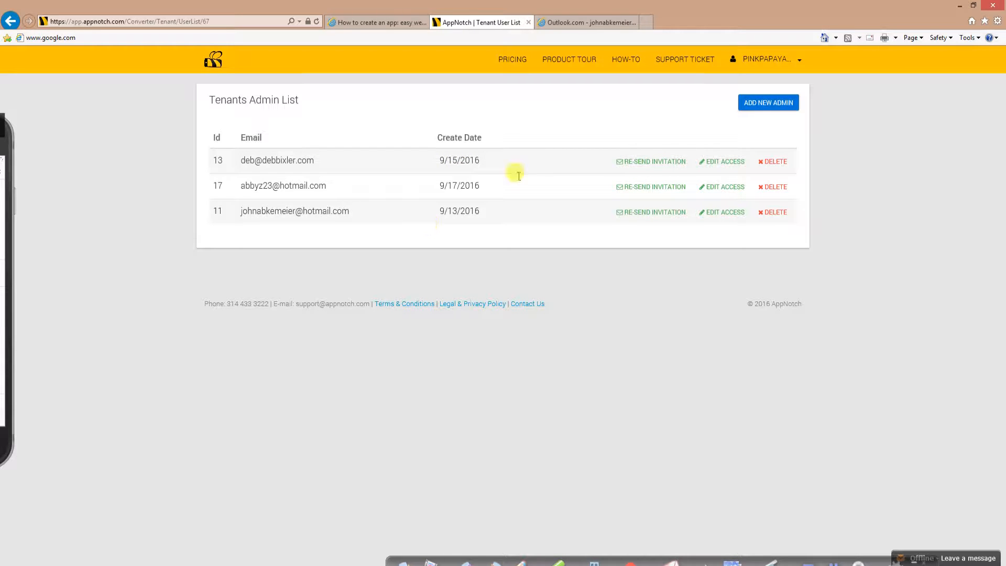
pyautogui.click(766, 106)
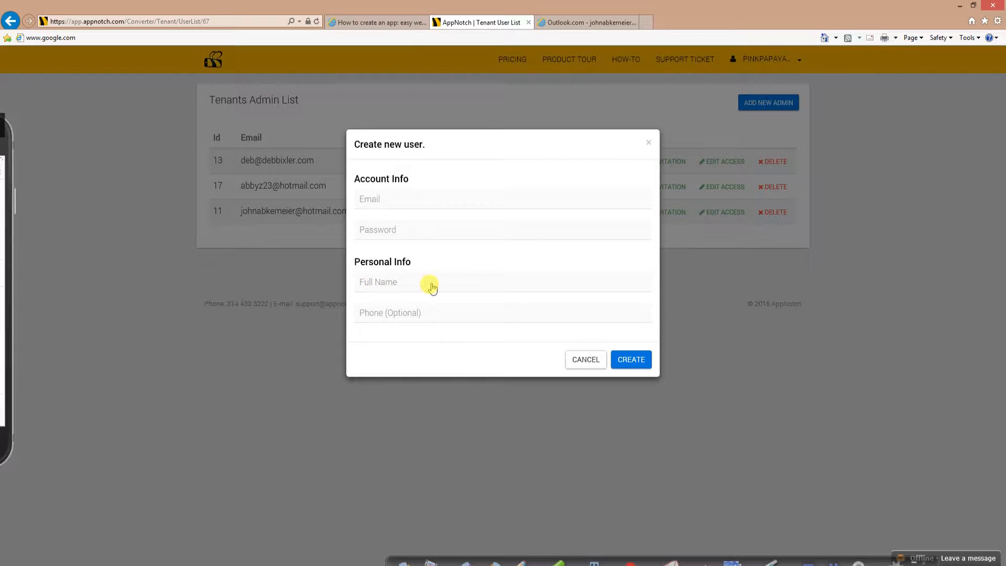
pyautogui.click(602, 360)
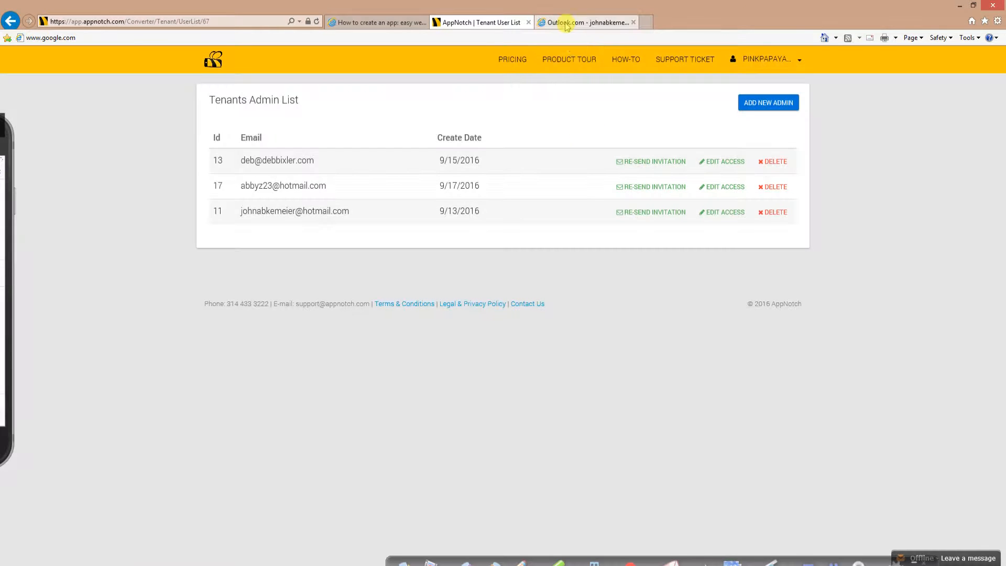
# Step: Switch to Outlook.com to read the mobile app administration email, and return to the AppNotch tenant admin list
pyautogui.click(566, 23)
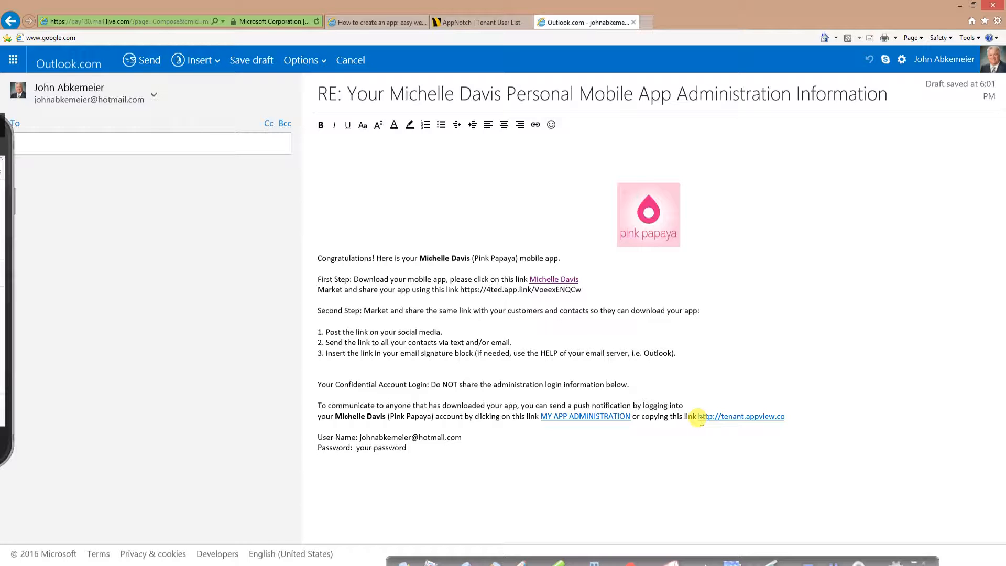
pyautogui.click(475, 22)
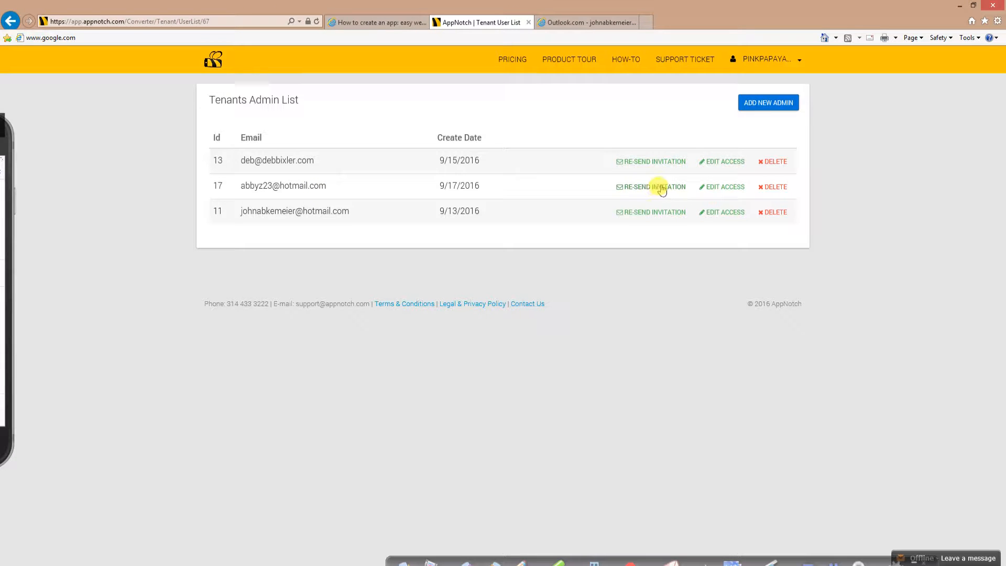
# Step: View the access options of the second admin in the list and close them
pyautogui.click(726, 189)
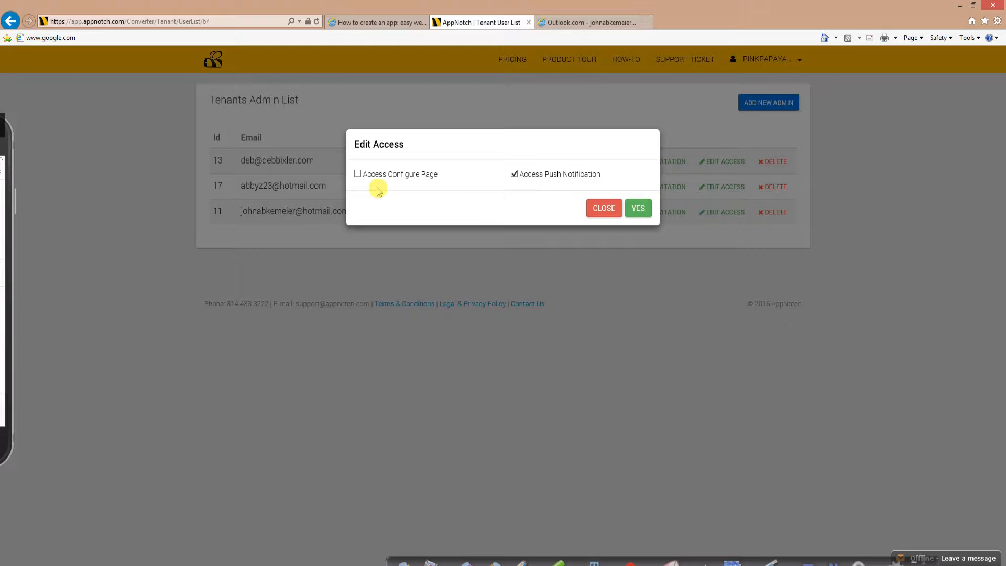
pyautogui.click(602, 211)
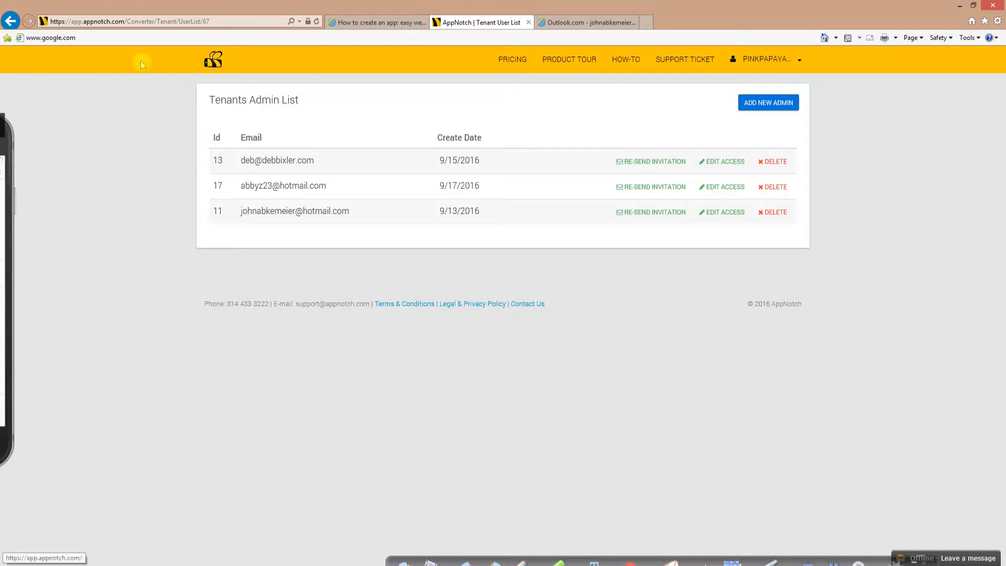
# Step: Return to the tenant list, view the first tenant's push notification form and close it without sending
pyautogui.click(10, 22)
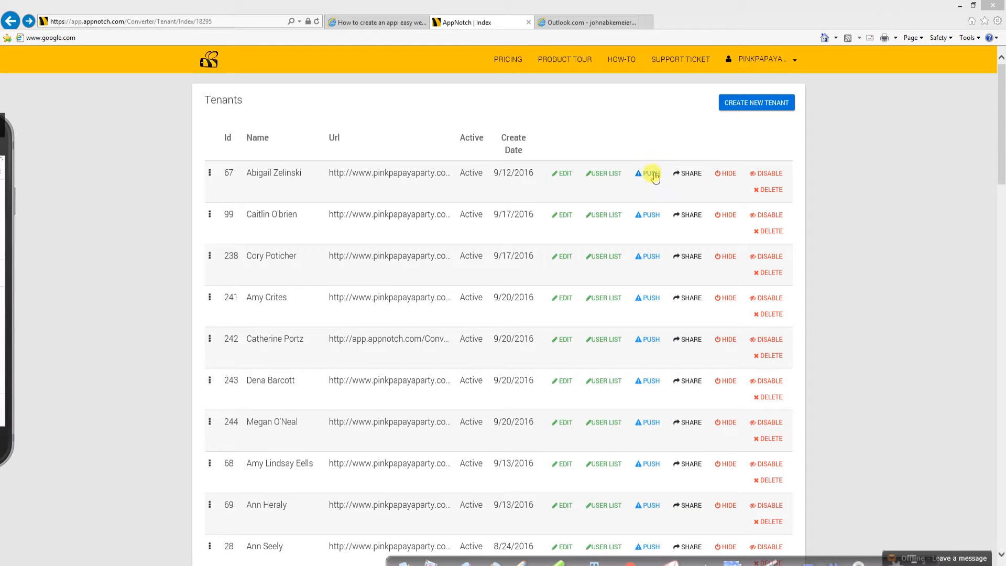
pyautogui.click(653, 176)
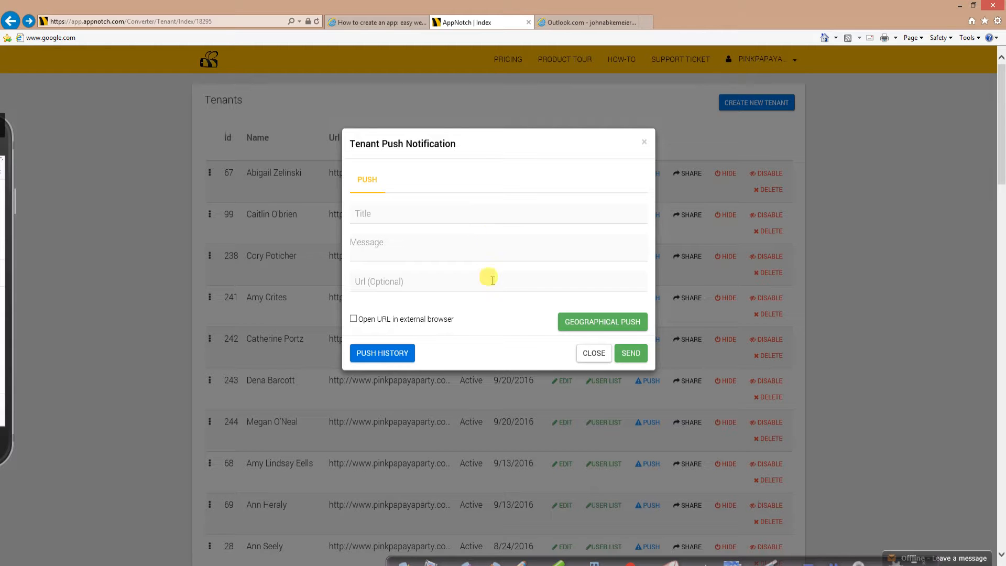
pyautogui.click(586, 355)
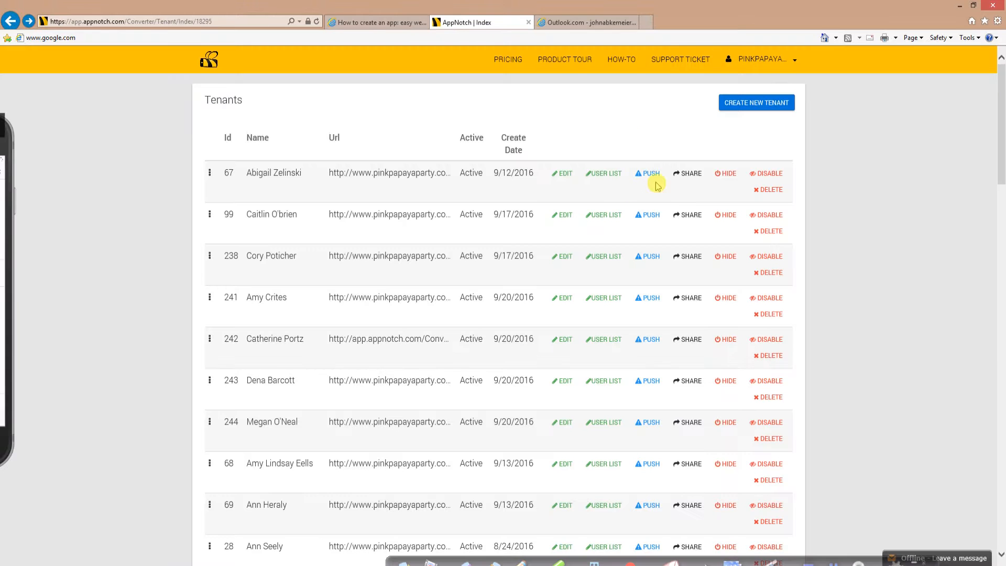
# Step: View the first tenant's share QR code and its download page, and close both
pyautogui.click(694, 175)
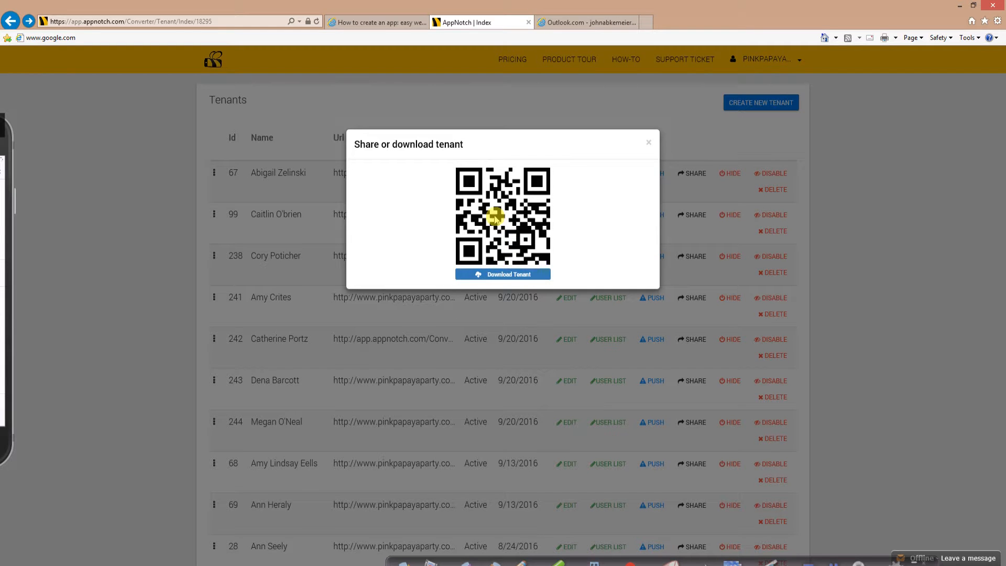
pyautogui.click(508, 276)
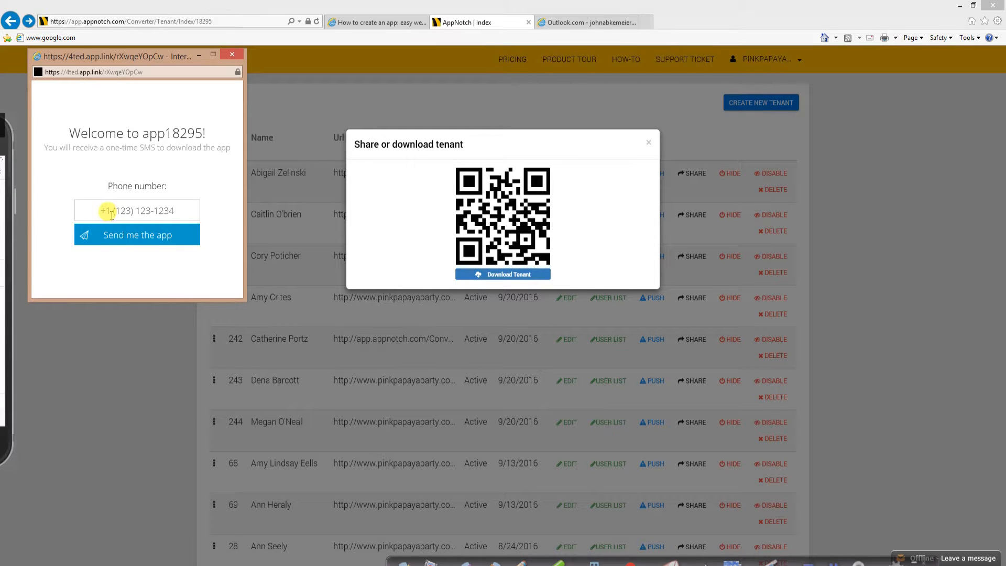
pyautogui.click(227, 57)
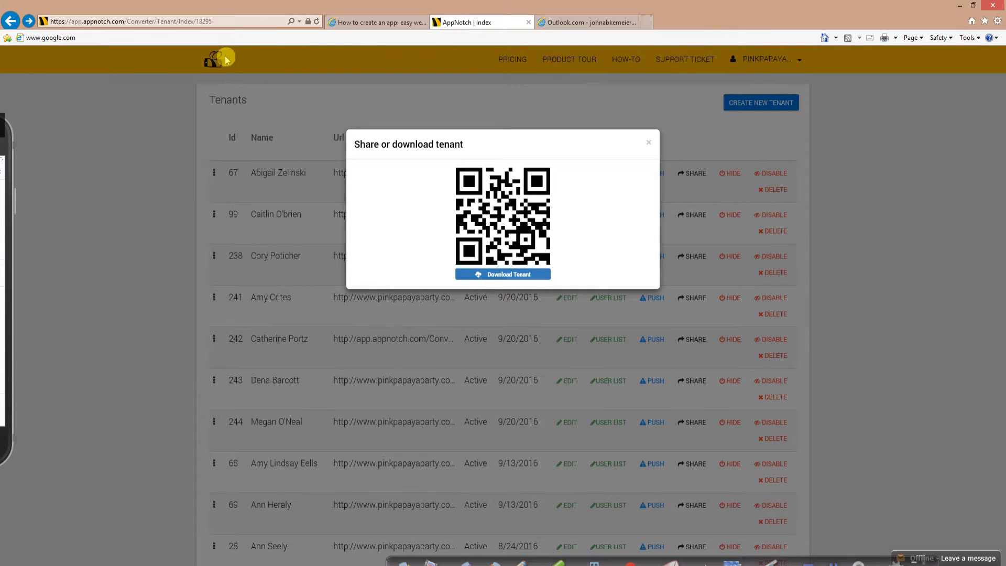
pyautogui.click(650, 143)
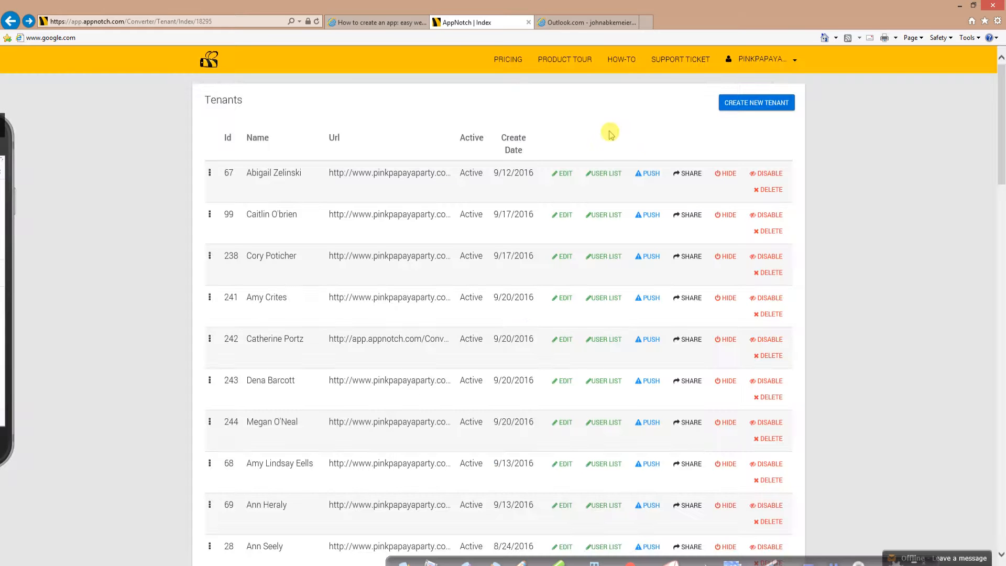
# Step: Bring the mirrored iPhone into view, open the app's Share message from its Settings, and move the phone back out of the way
pyautogui.moveTo(11, 299); pyautogui.dragTo(158, 310)
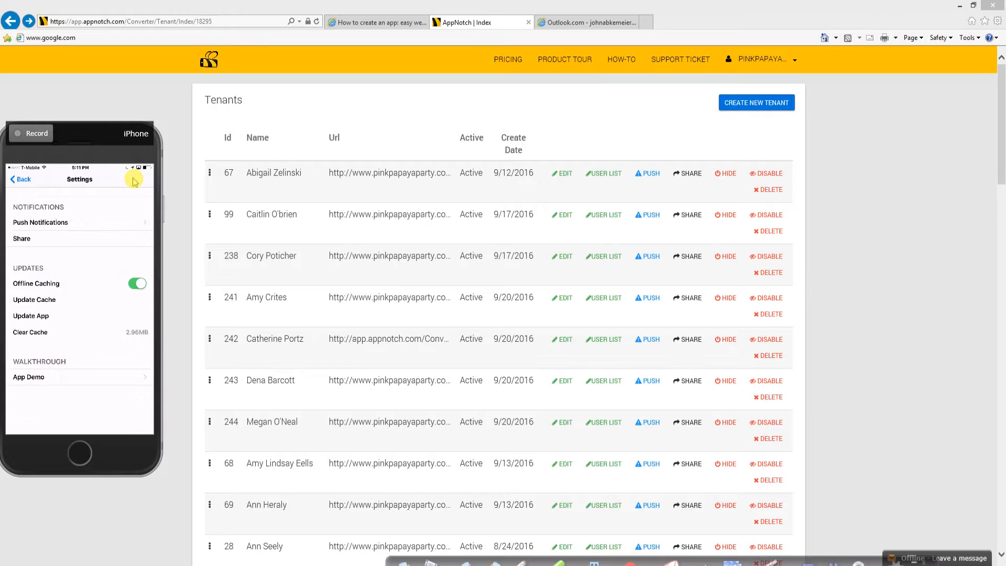
pyautogui.click(38, 240)
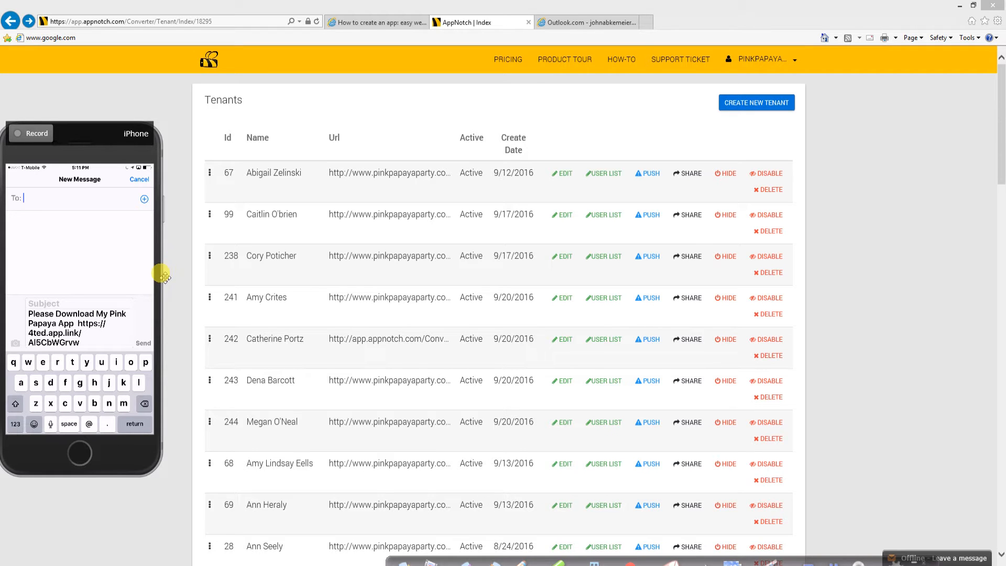
pyautogui.moveTo(165, 276); pyautogui.dragTo(5, 275)
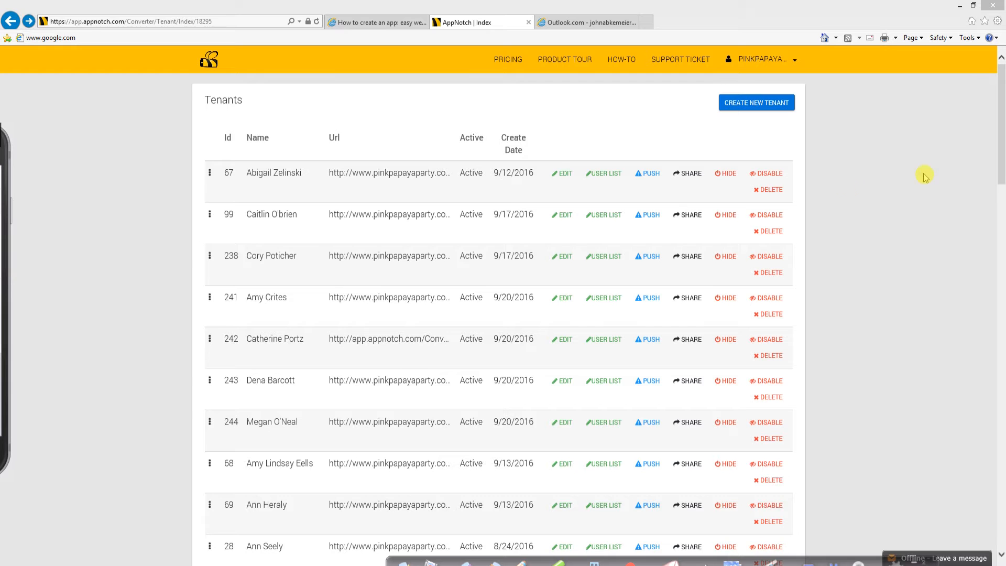
# Step: Look through the whole tenant list down to its end and back, and open the account menu
pyautogui.click(731, 67)
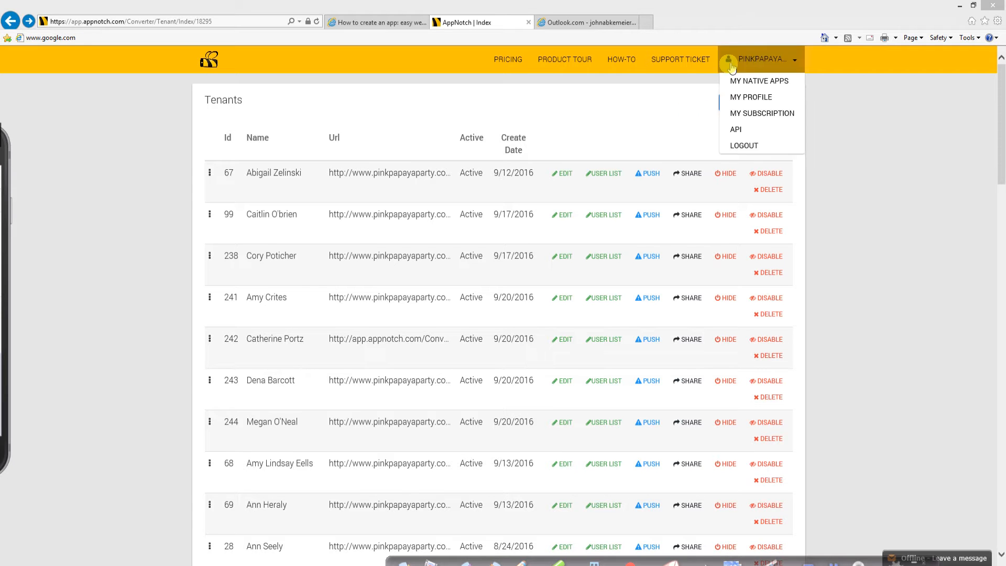
pyautogui.moveTo(1001, 101); pyautogui.dragTo(1001, 493)
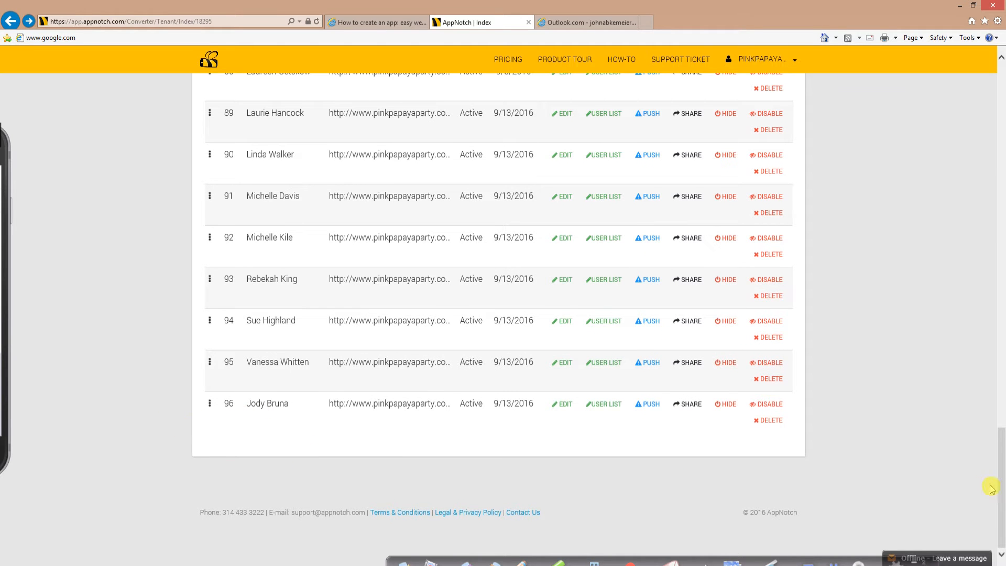
pyautogui.moveTo(1001, 490); pyautogui.dragTo(1001, 92)
pyautogui.click(765, 60)
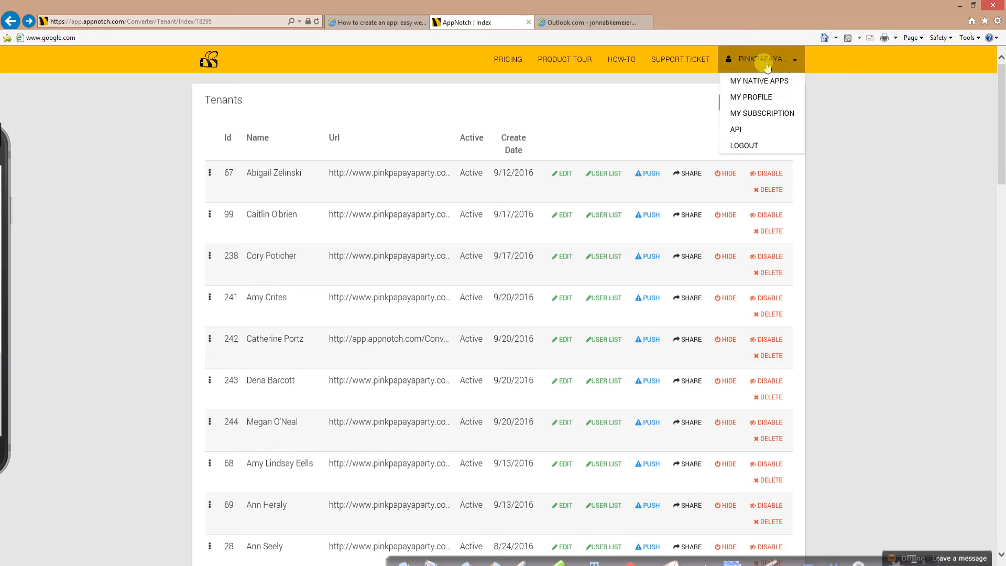